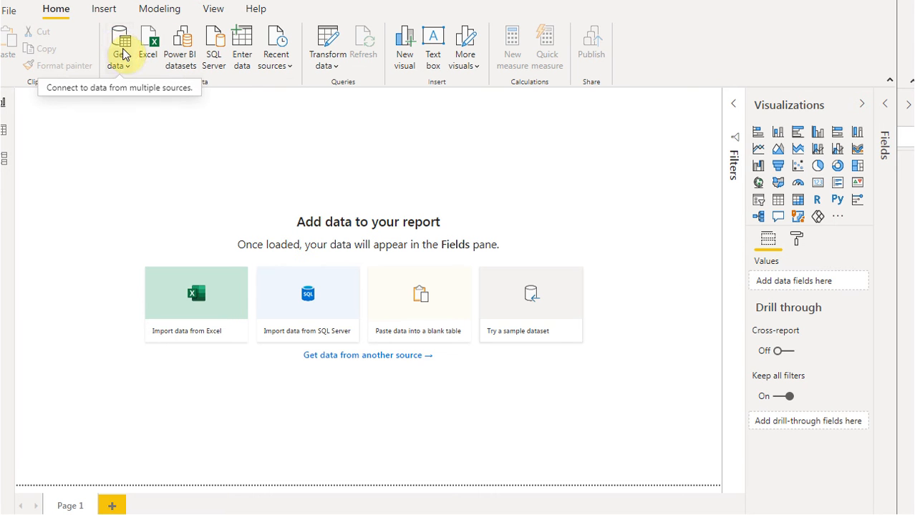
# Connect to the Salesforce Objects online service as a data source, using the Production URL
pyautogui.click(123, 55)
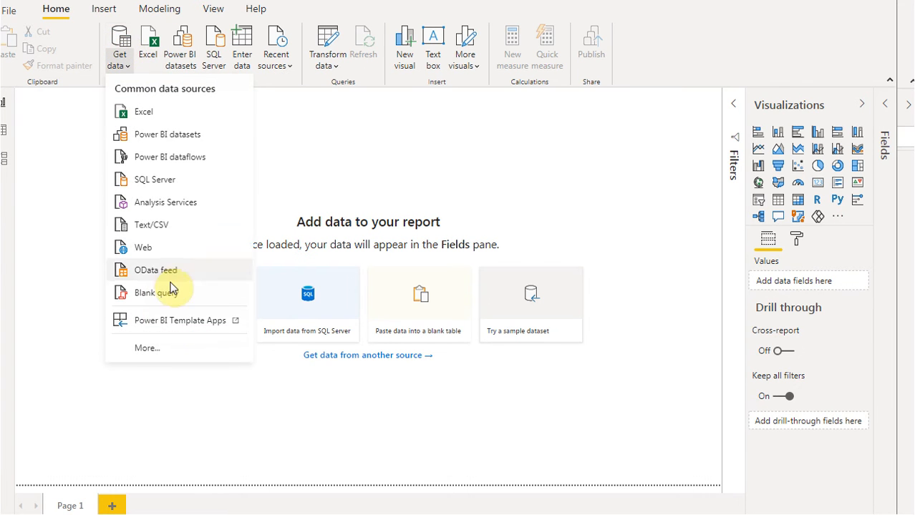
pyautogui.click(152, 350)
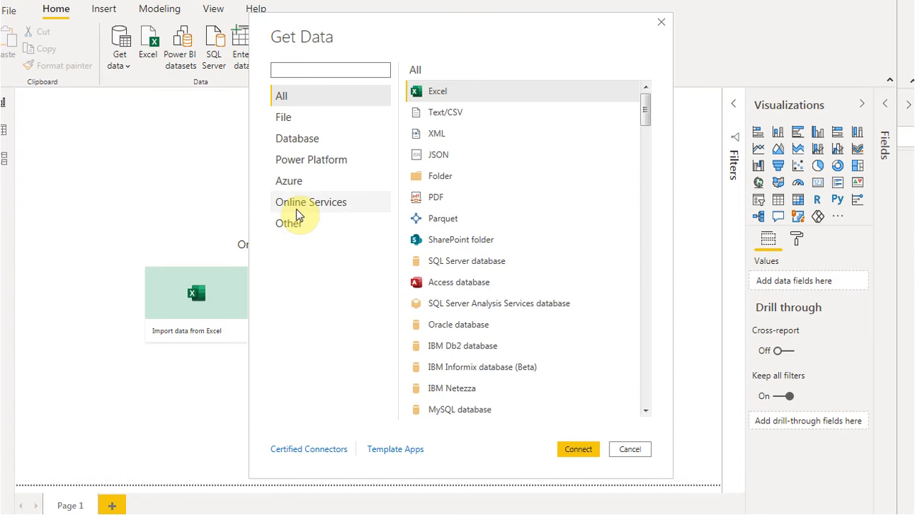
pyautogui.click(301, 202)
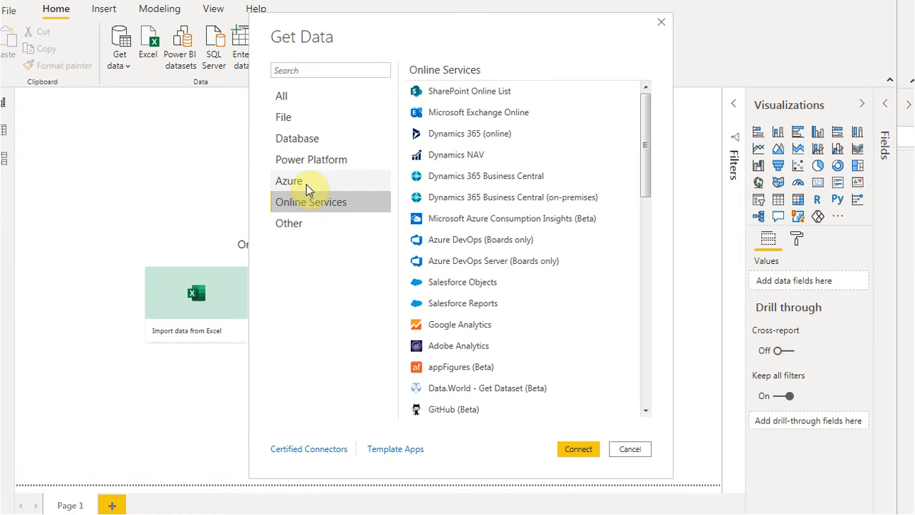
pyautogui.click(319, 70)
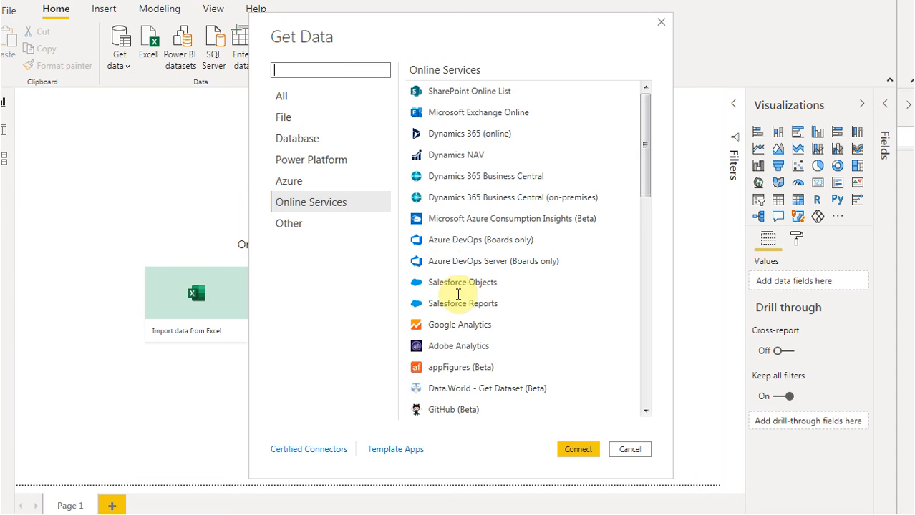
pyautogui.click(455, 283)
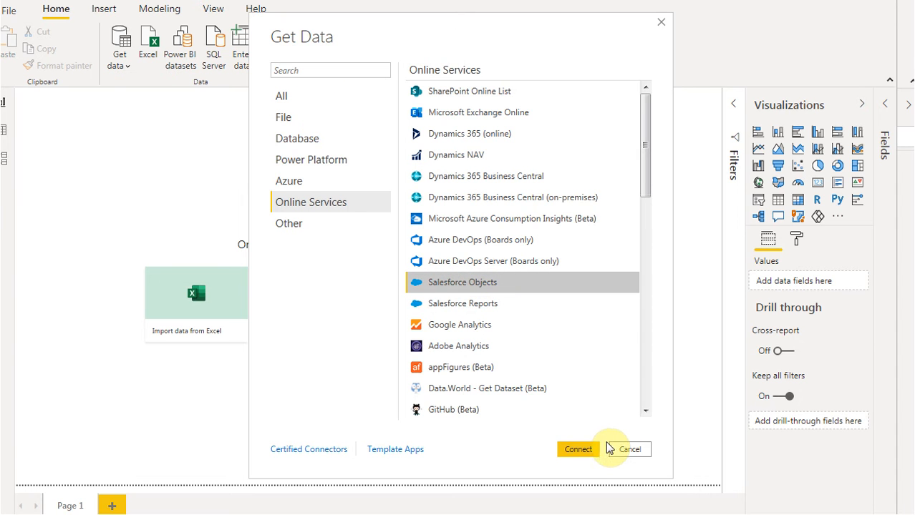
pyautogui.click(578, 451)
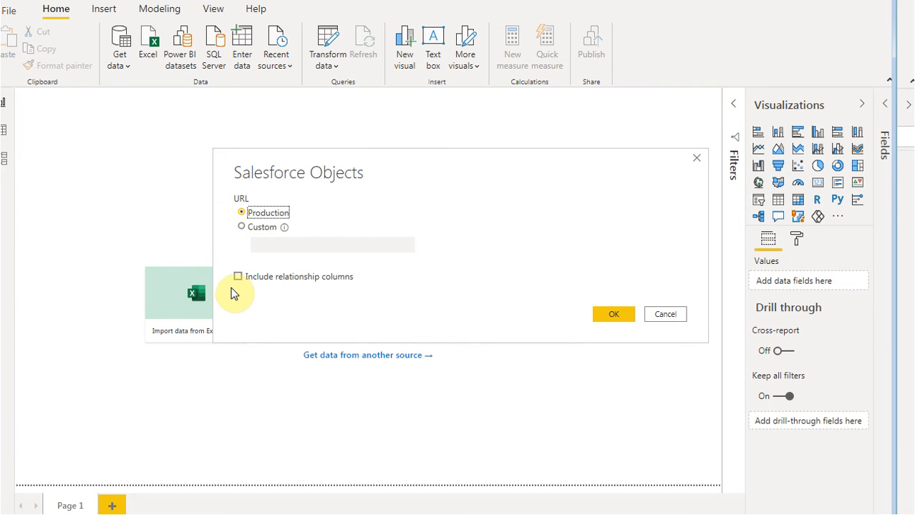
pyautogui.click(615, 316)
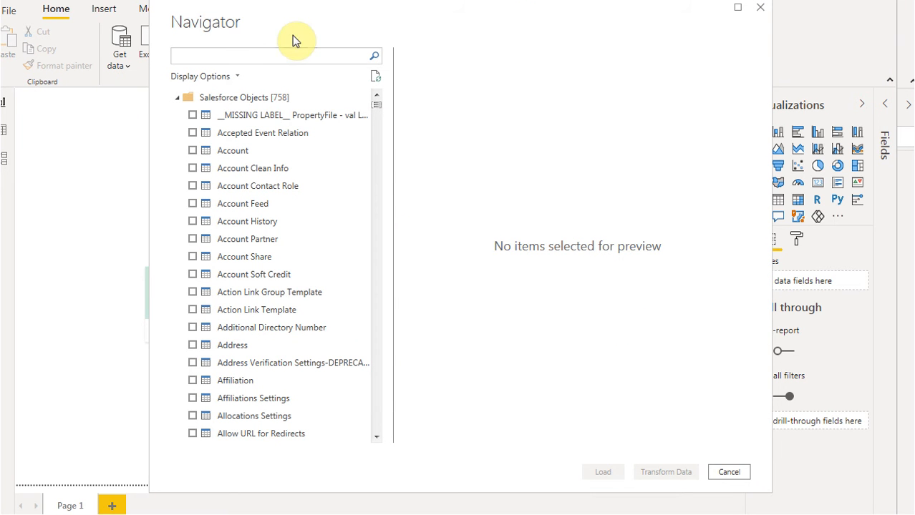
# Find the Case Record table among the Salesforce objects with "case rec" and open it for data transformation
pyautogui.click(272, 57)
pyautogui.write('case rec')
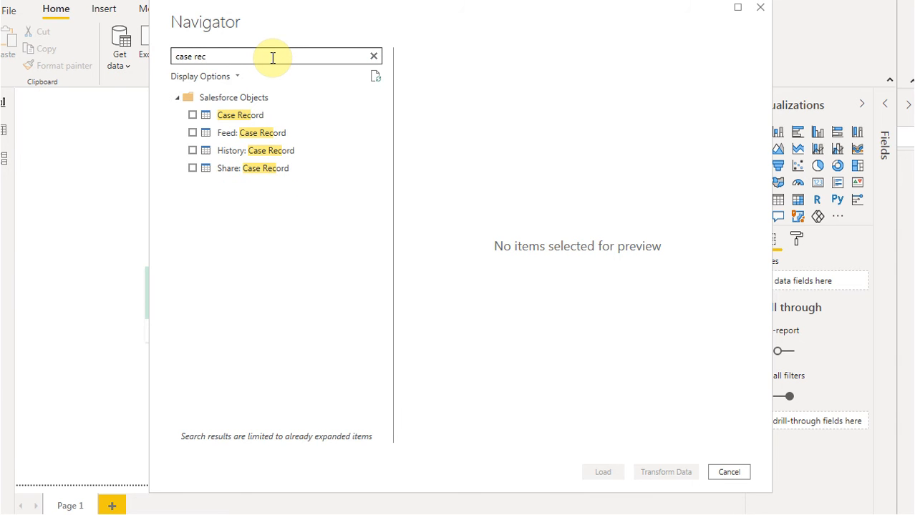
pyautogui.click(233, 117)
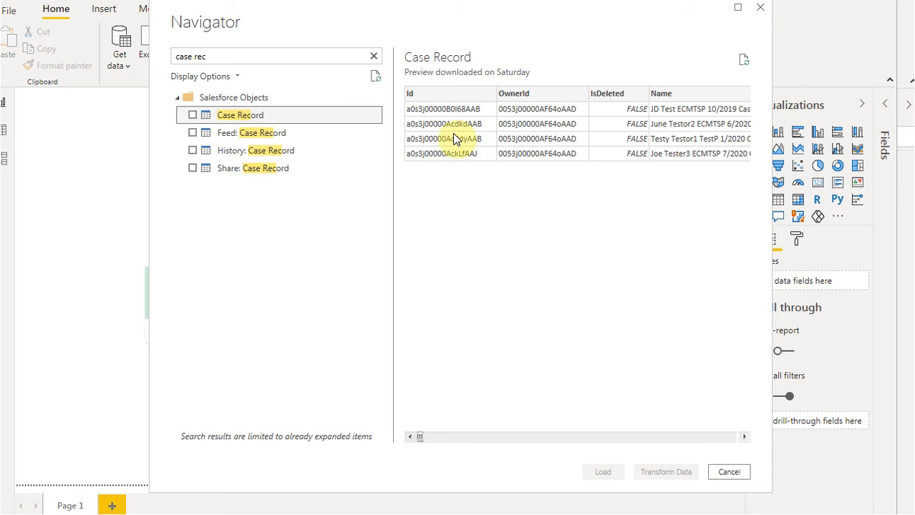
pyautogui.click(191, 116)
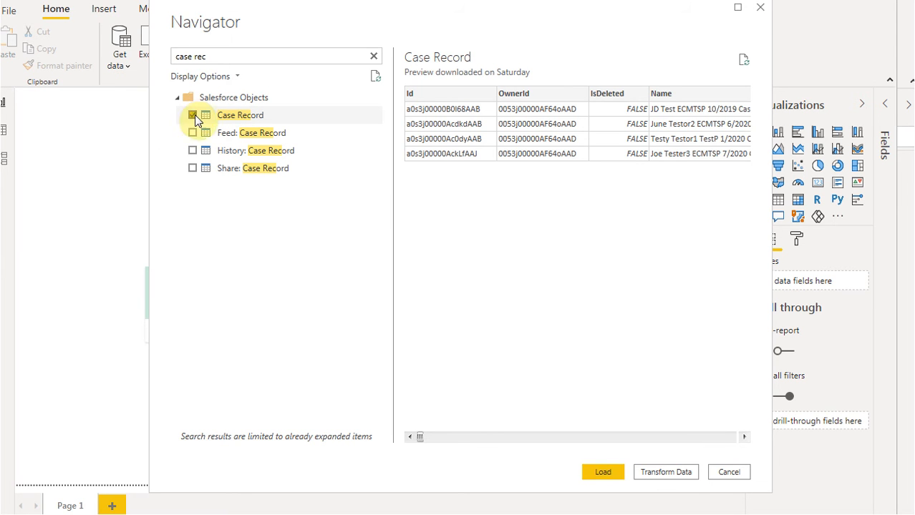
pyautogui.click(664, 473)
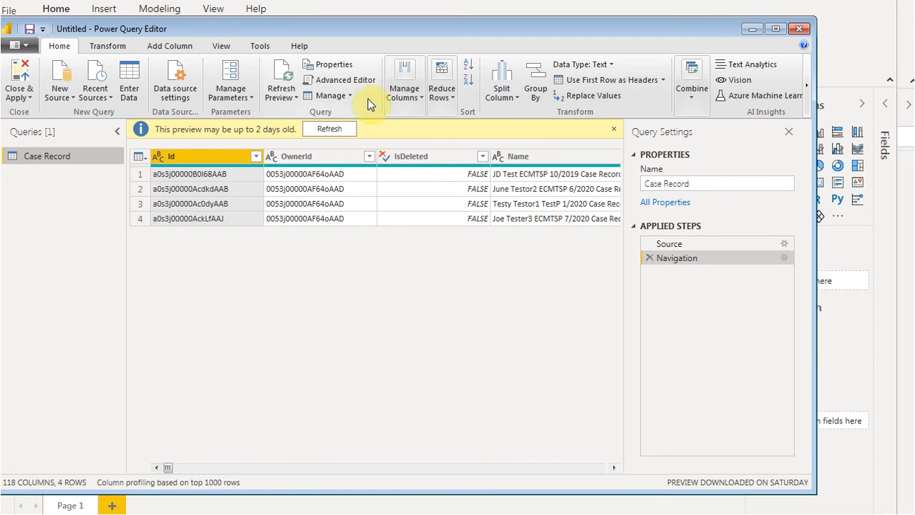
# Keep only the Id, Name, ExpECM__First_Name__c and ExpECM__Last_Name__c columns in the Case Record query
pyautogui.click(403, 75)
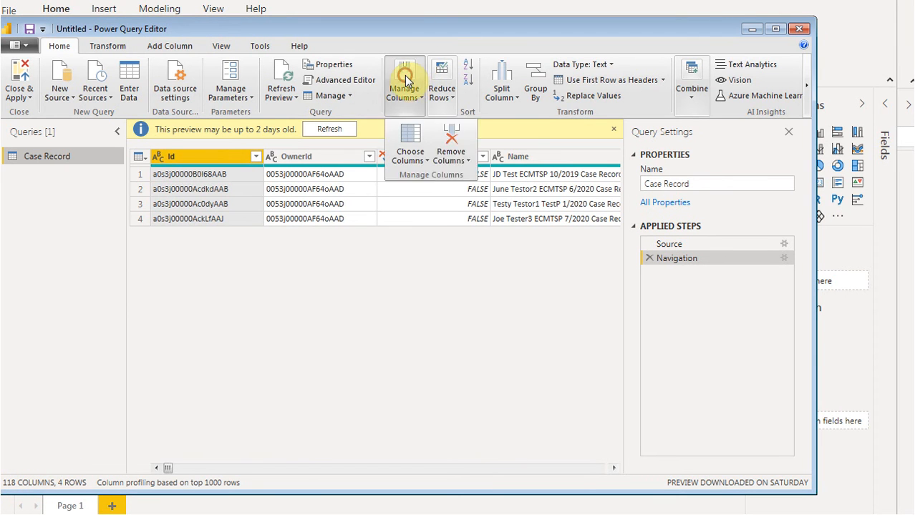
pyautogui.click(410, 139)
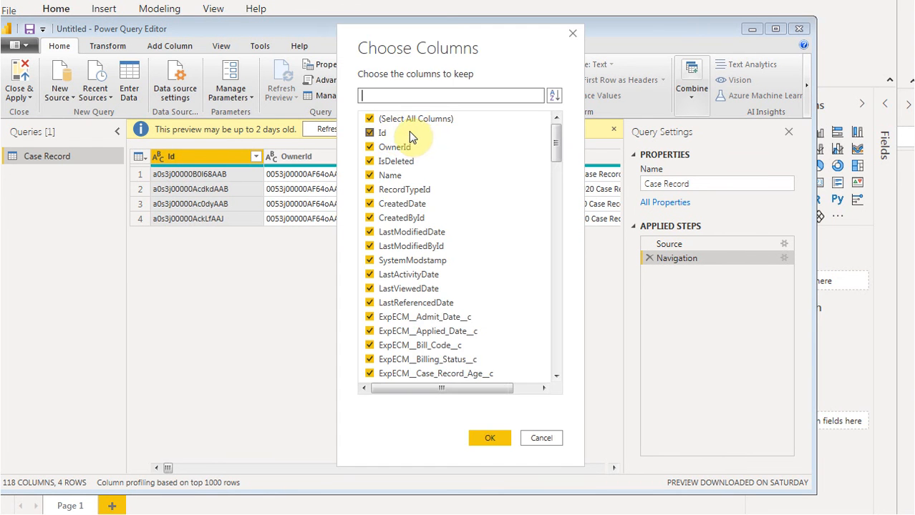
pyautogui.click(371, 119)
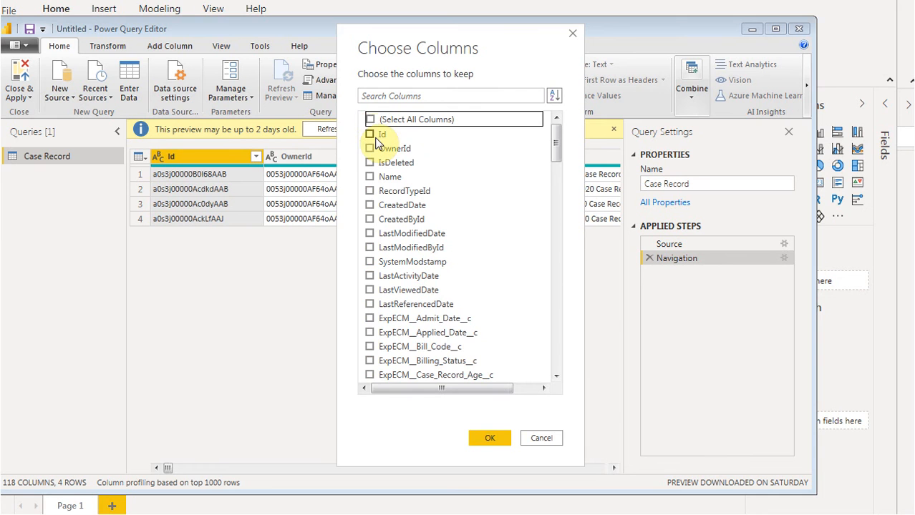
pyautogui.click(370, 134)
pyautogui.click(378, 95)
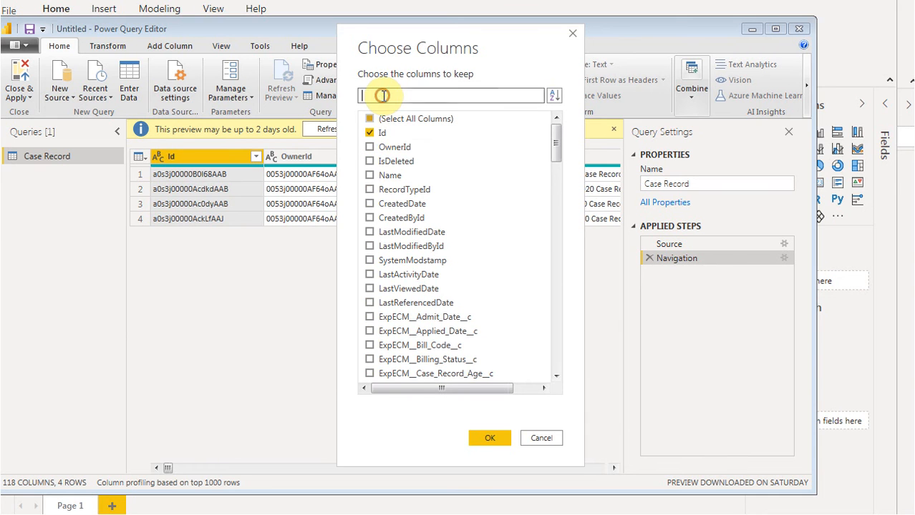
pyautogui.write('name')
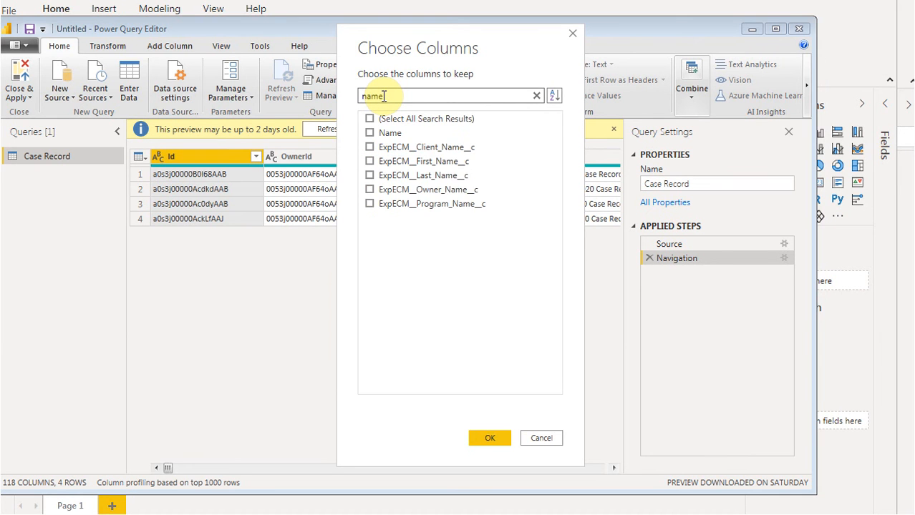
pyautogui.click(370, 133)
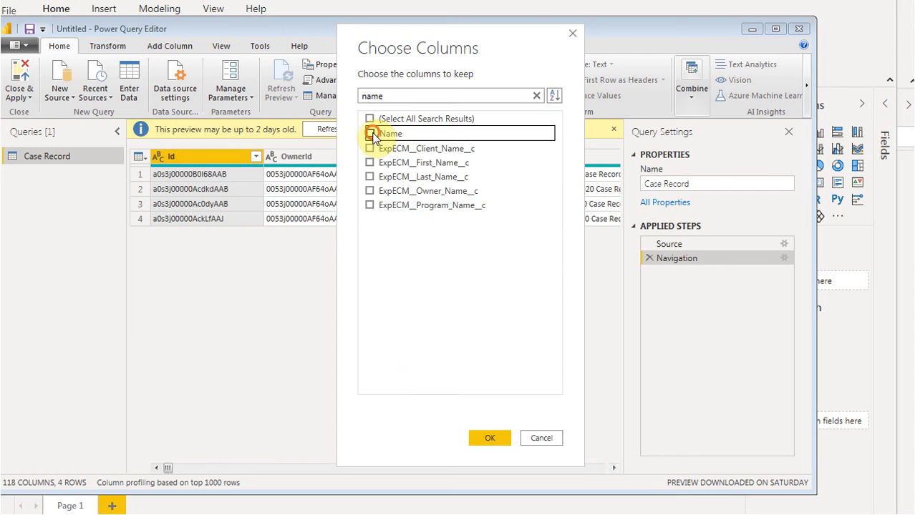
pyautogui.click(370, 162)
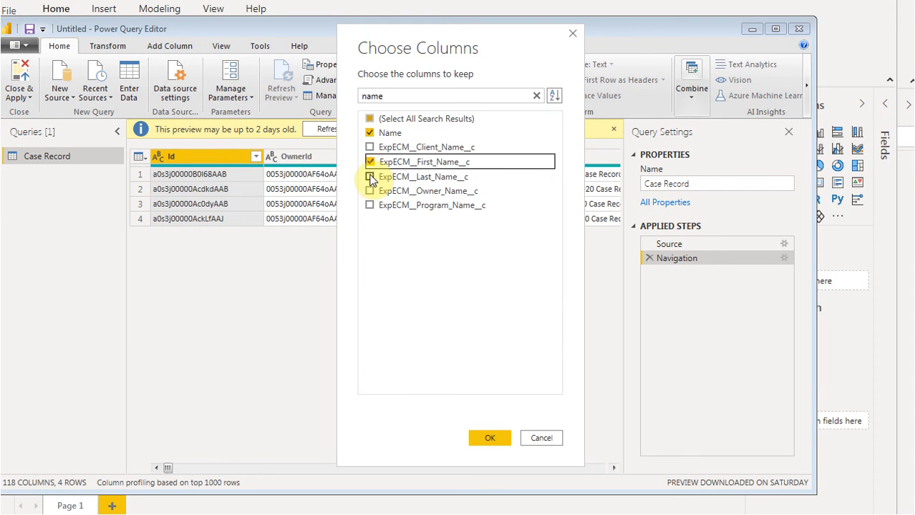
pyautogui.click(371, 177)
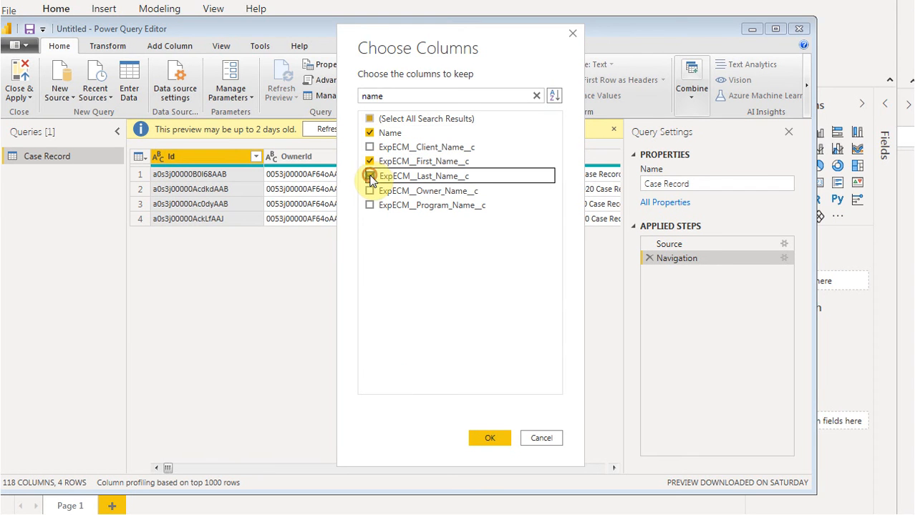
pyautogui.click(491, 447)
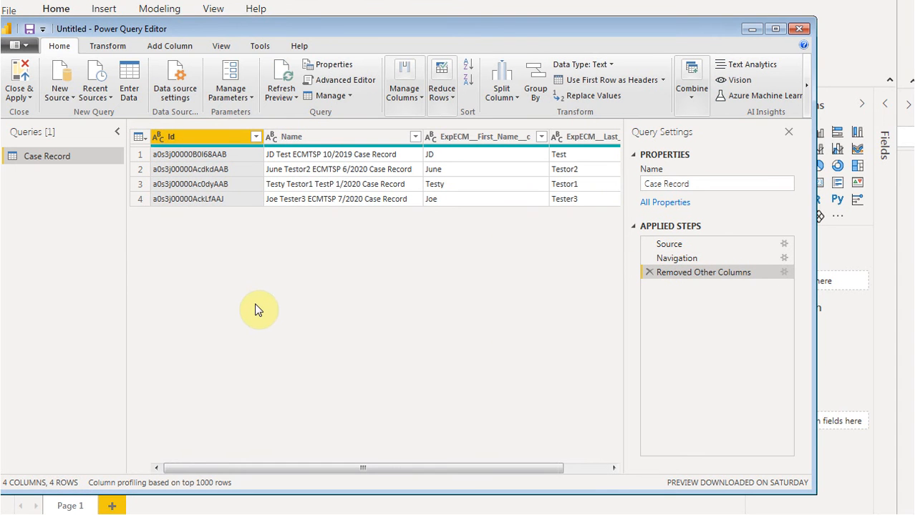
# Add the Assessment table as a second query from the recent Salesforce Objects source, searching for "asse"
pyautogui.click(105, 84)
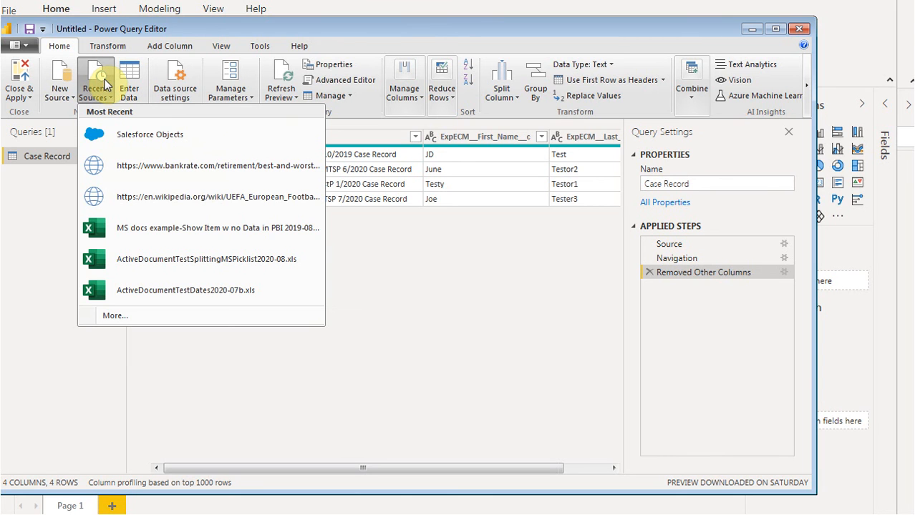
pyautogui.click(134, 143)
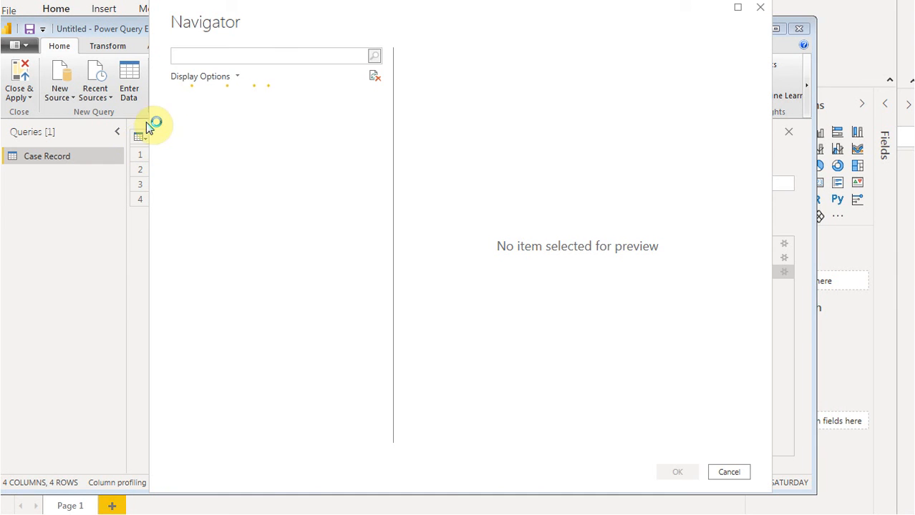
pyautogui.click(207, 56)
pyautogui.write('asse')
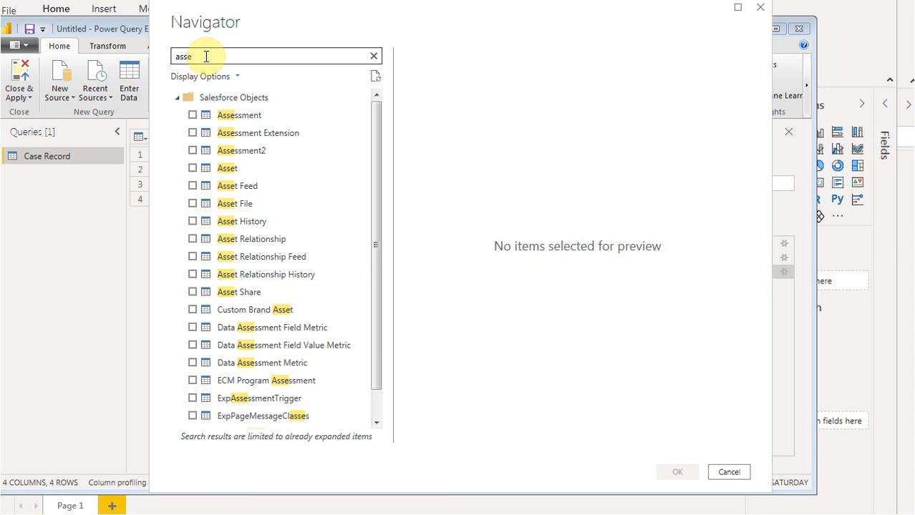
pyautogui.click(192, 116)
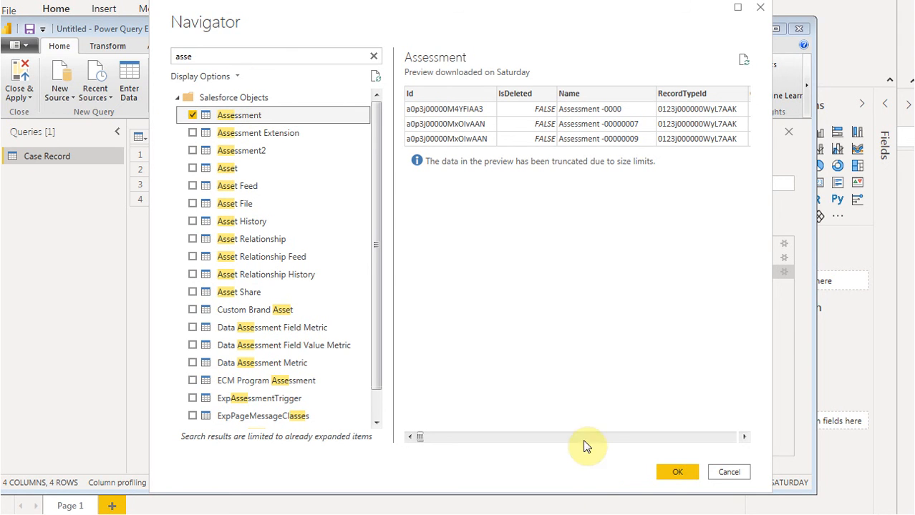
pyautogui.click(679, 472)
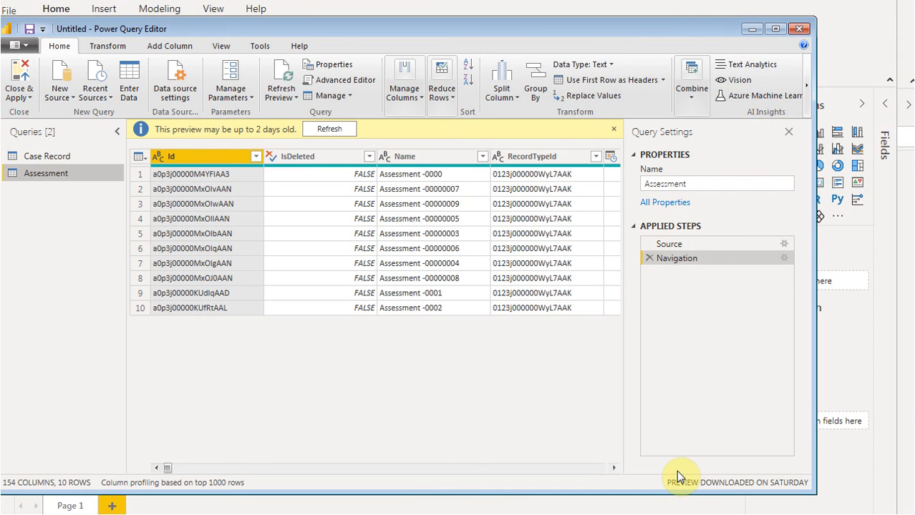
# Keep only the ExpECM__Case_Record__c and ExpECM__Assessment_Date__c columns in the Assessment query
pyautogui.click(409, 85)
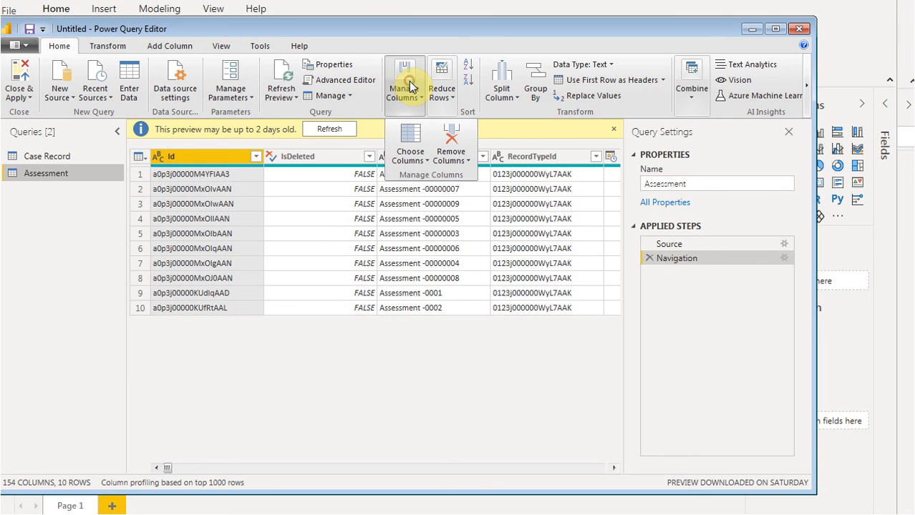
pyautogui.click(411, 142)
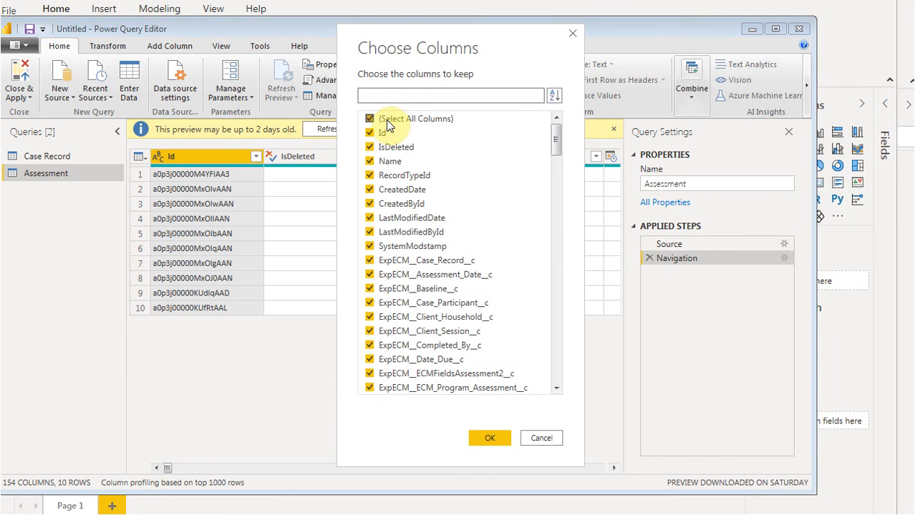
pyautogui.click(370, 119)
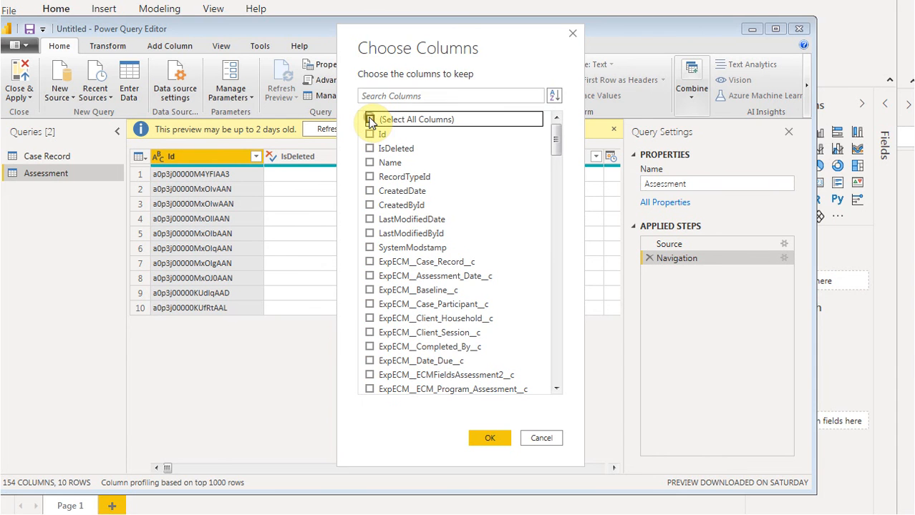
pyautogui.click(398, 94)
pyautogui.write('case')
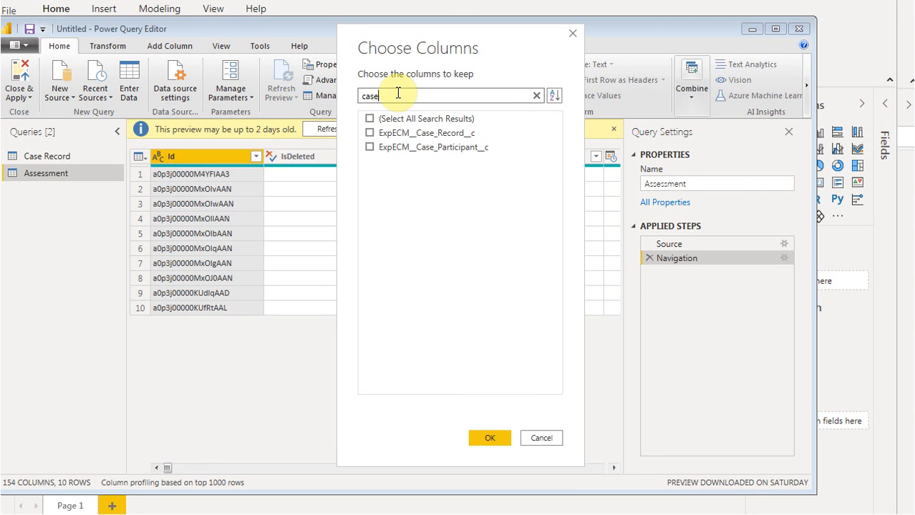
pyautogui.click(370, 134)
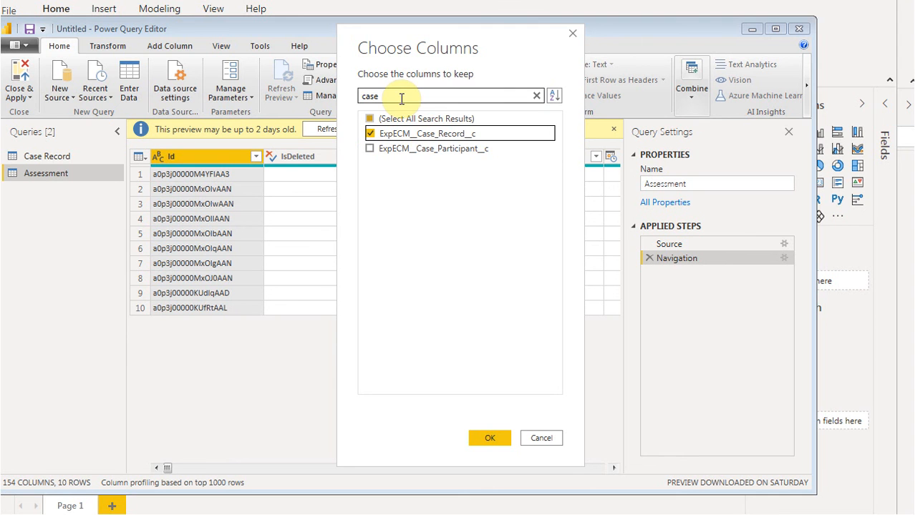
pyautogui.moveTo(400, 97); pyautogui.dragTo(349, 96)
pyautogui.write('ases')
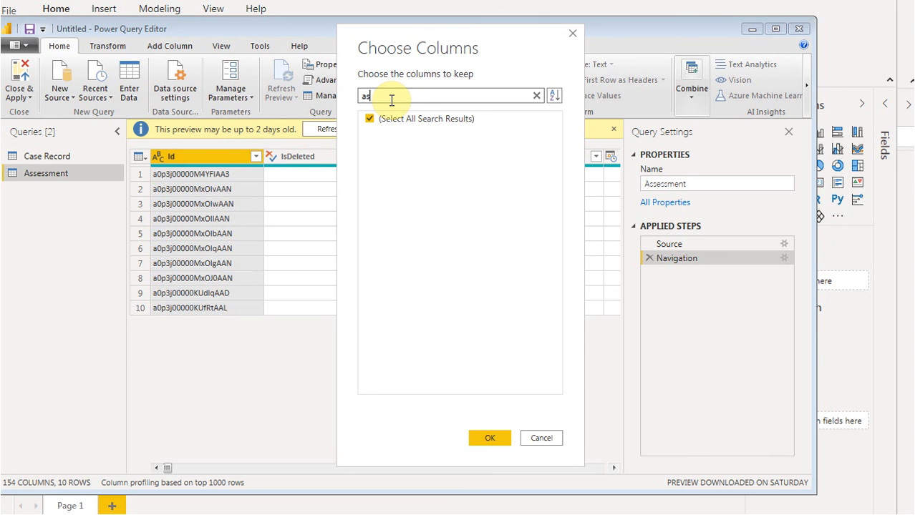
pyautogui.write('s')
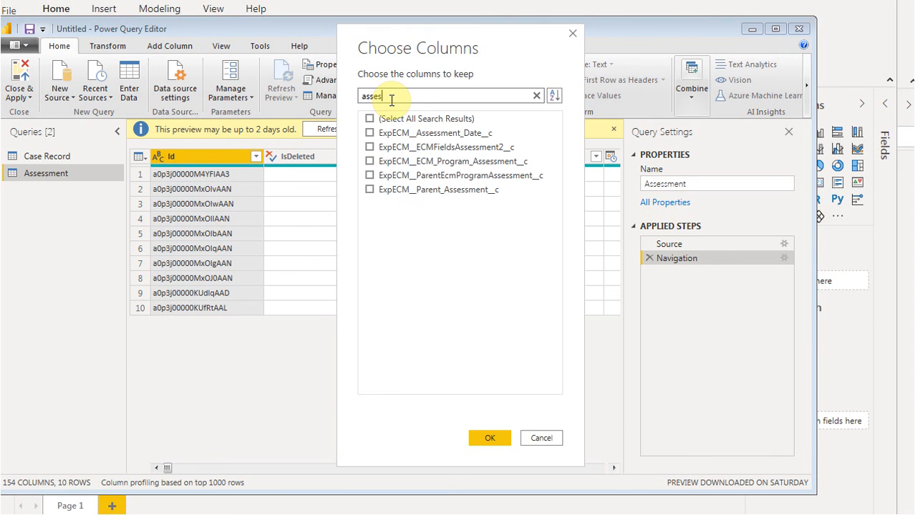
pyautogui.click(370, 133)
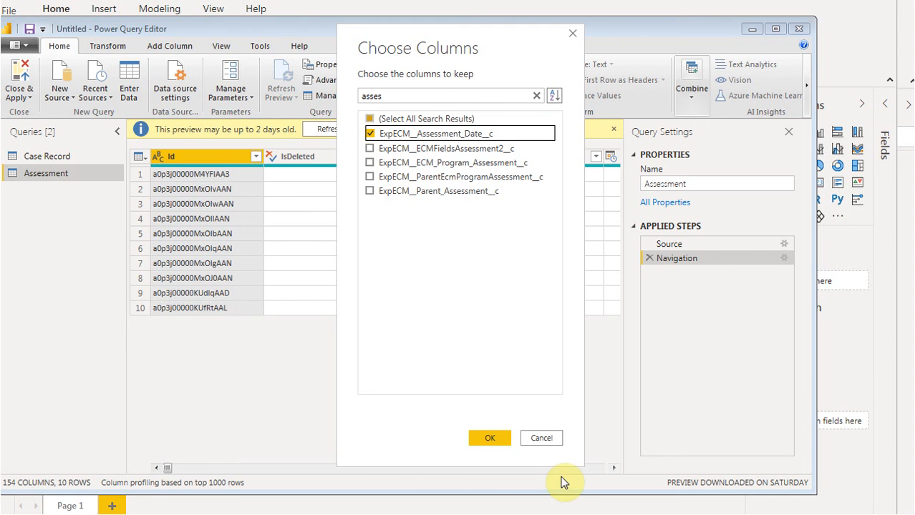
pyautogui.click(497, 440)
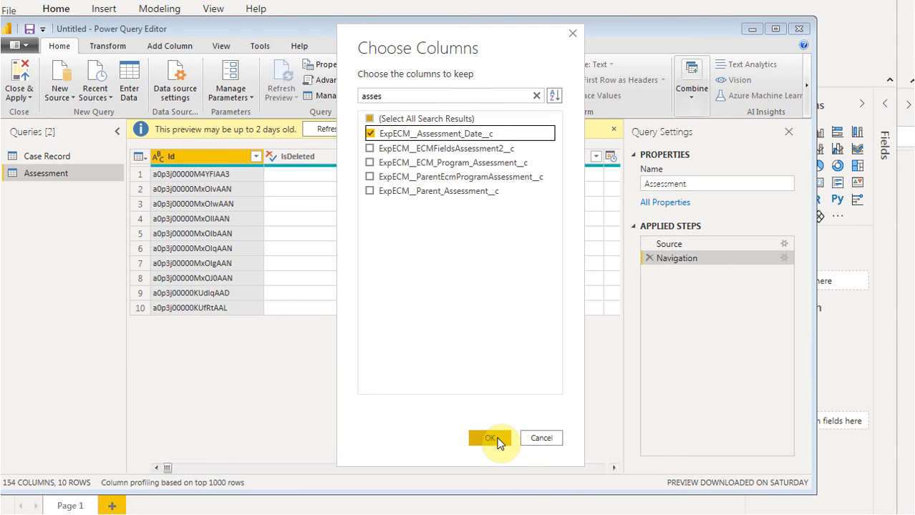